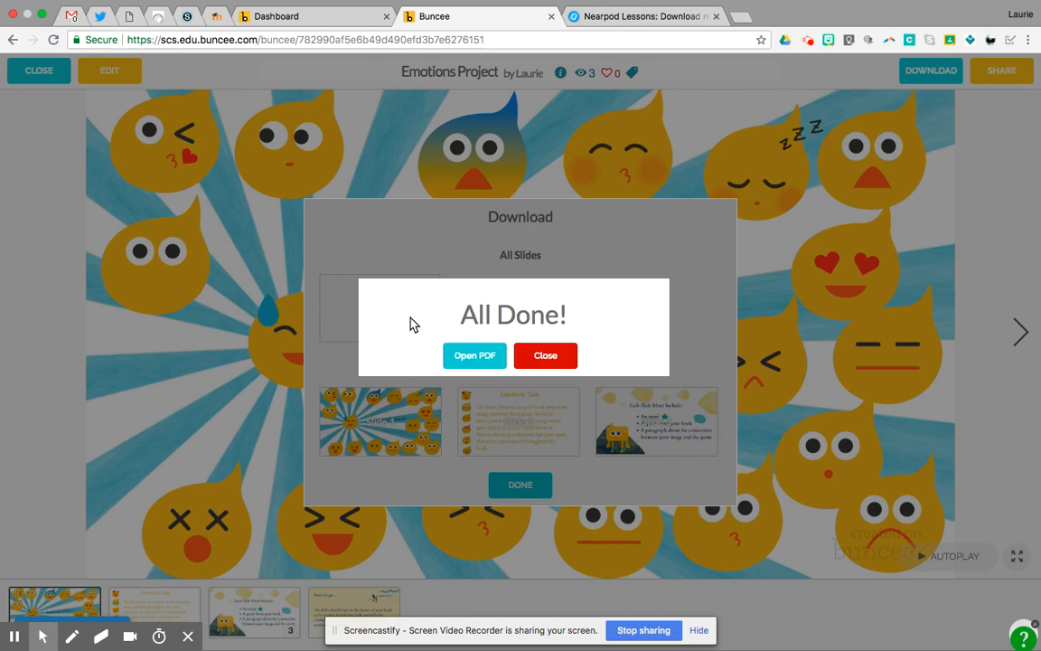
- Open the exported Emotions Project PDF and save it to Downloads as "buncee emotions project"
click(471, 355)
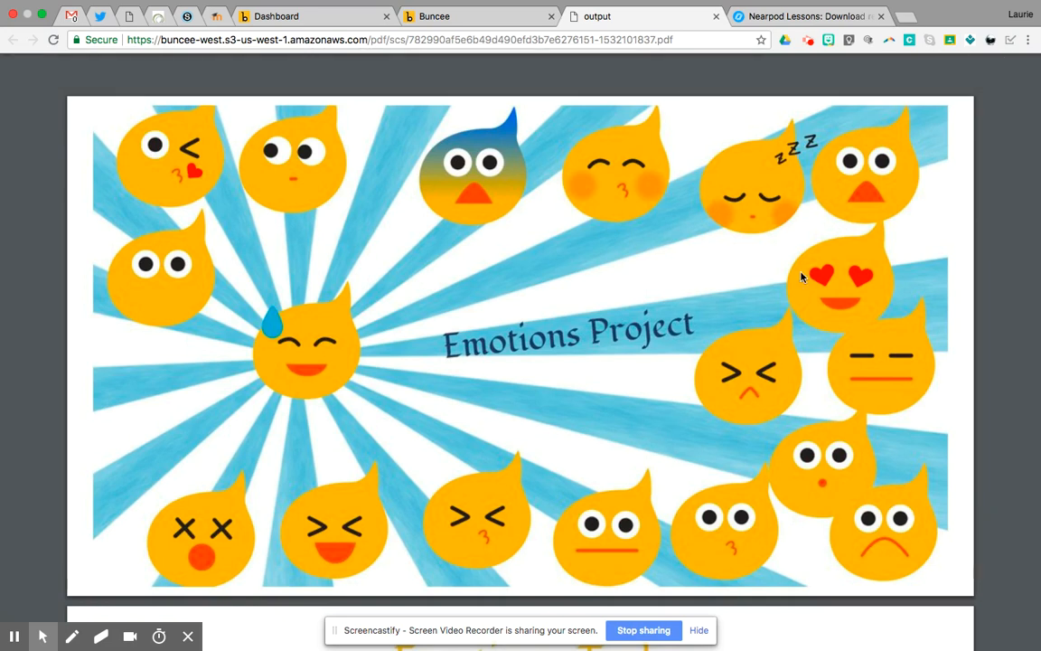
click(969, 71)
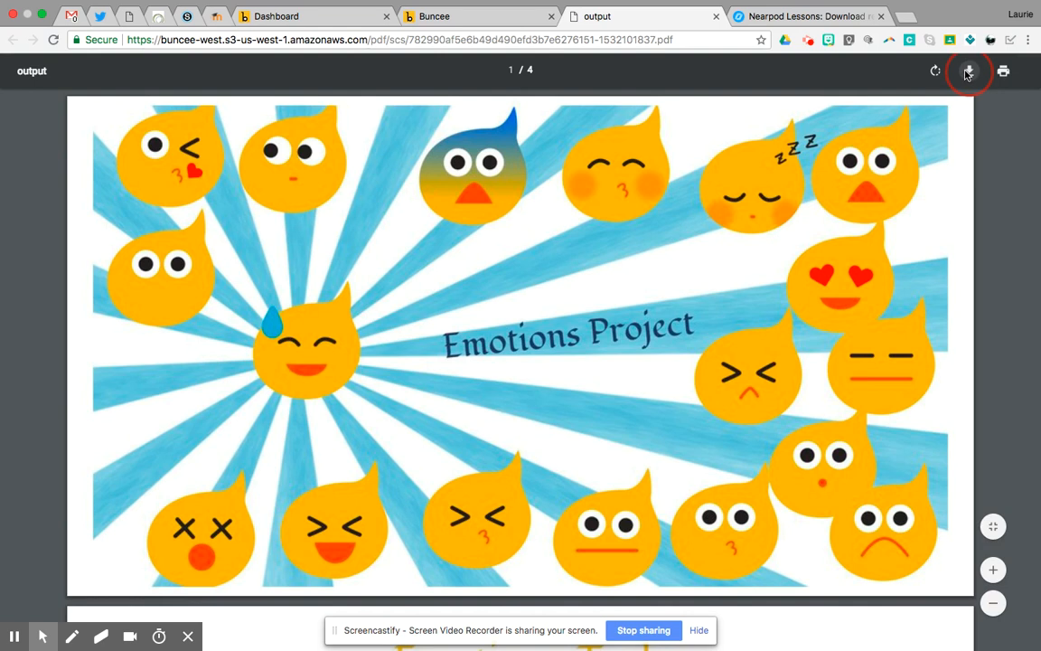
text(buncee emotions project)
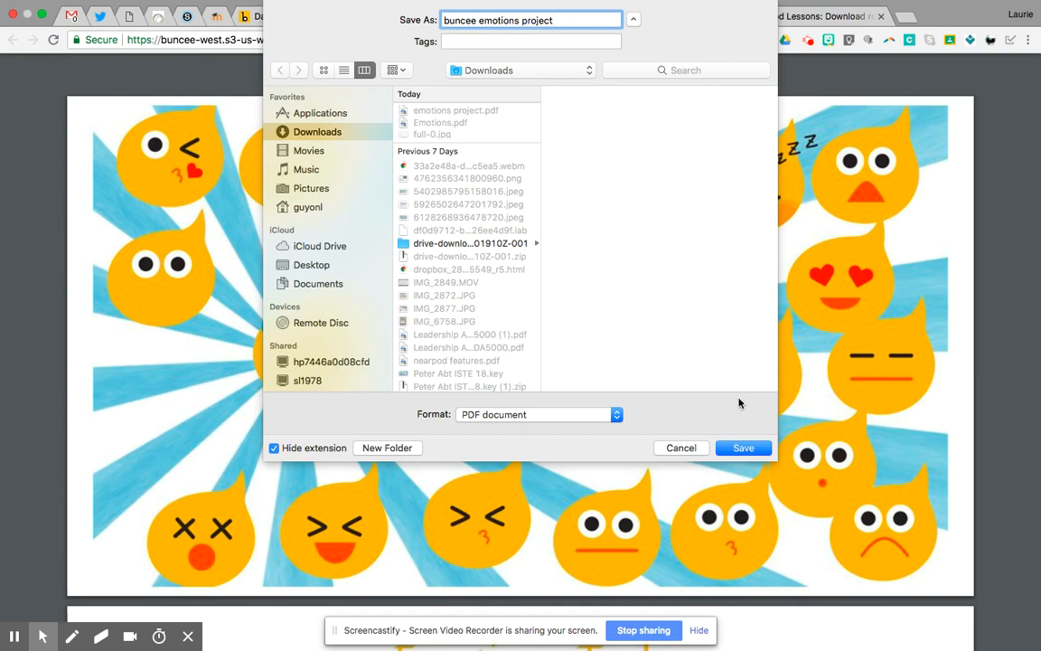
click(743, 449)
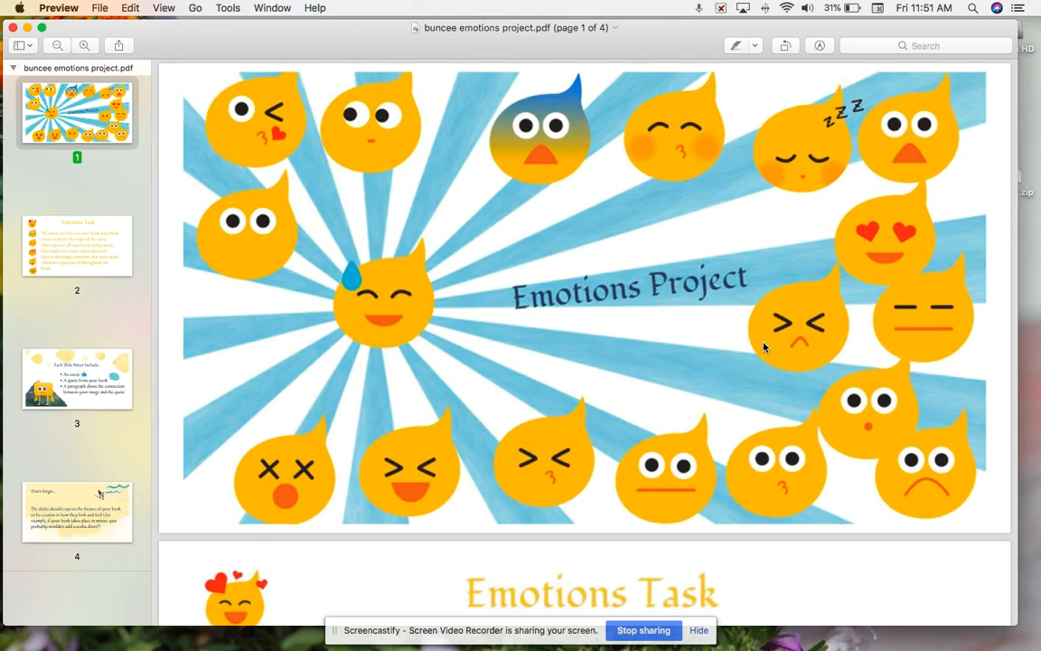
- Review the pages of the saved buncee emotions project.pdf in Preview and minimize its window
scroll(531, 376, down, 15)
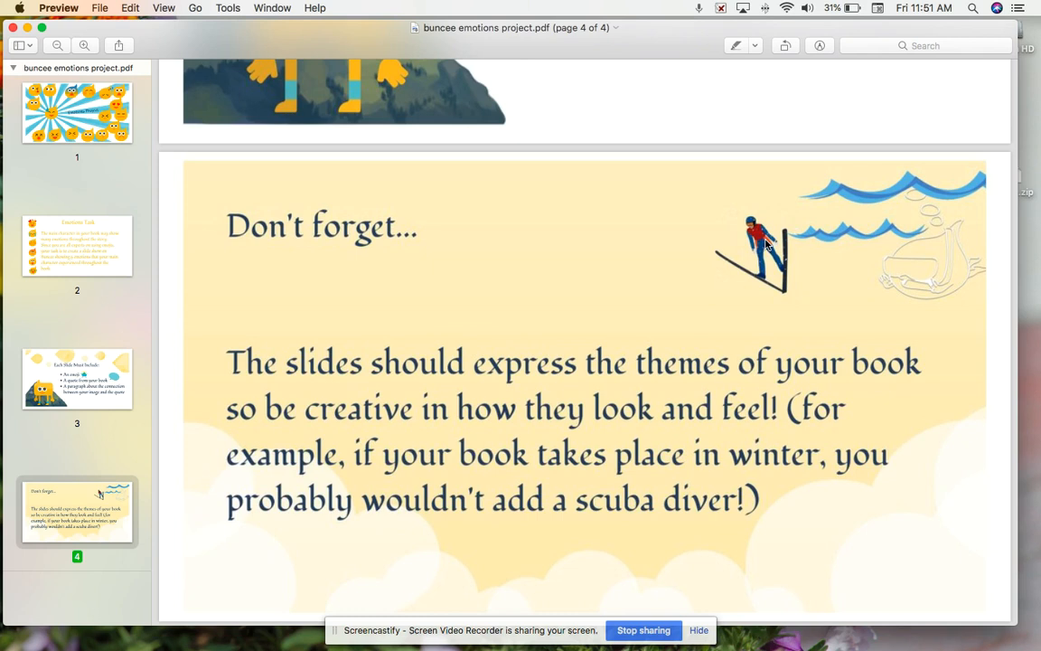
scroll(822, 140, up, 5)
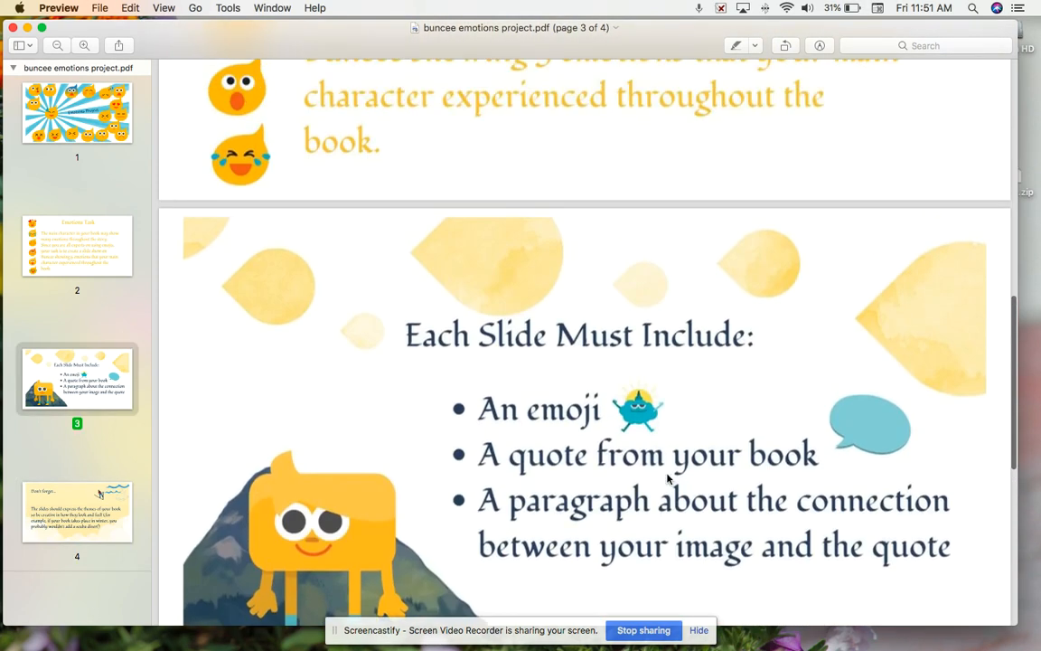
mouse_move(220, 623)
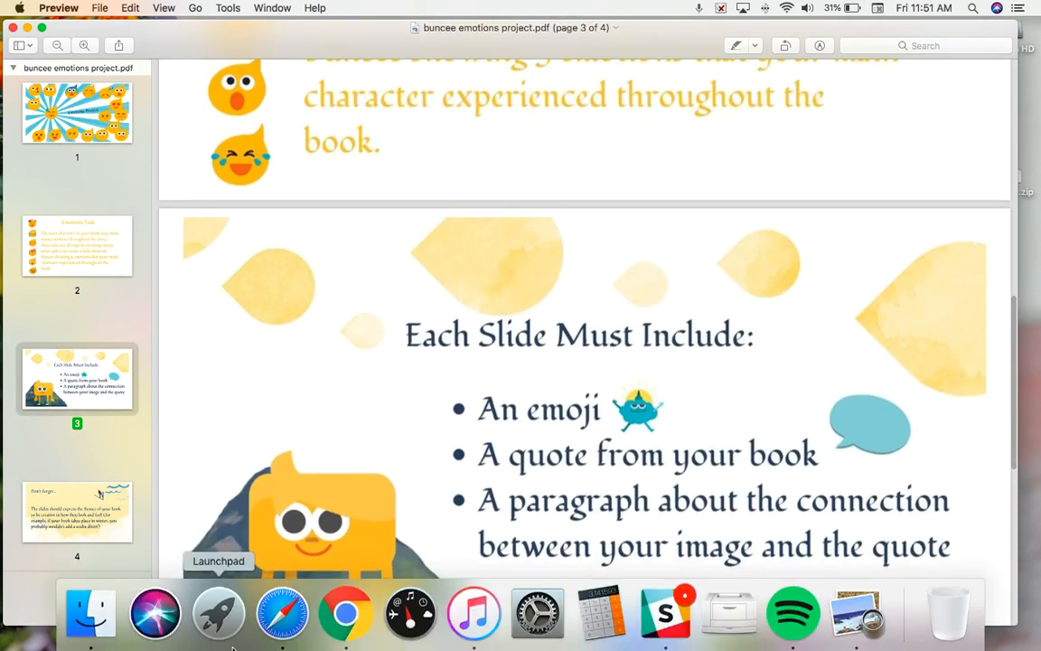
click(344, 619)
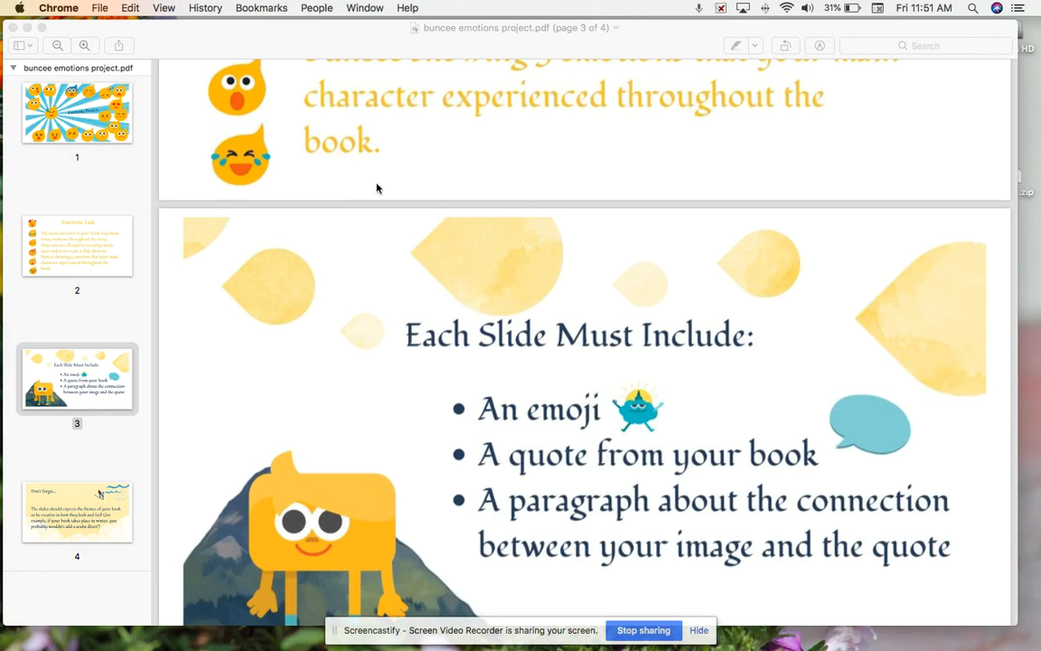
click(27, 28)
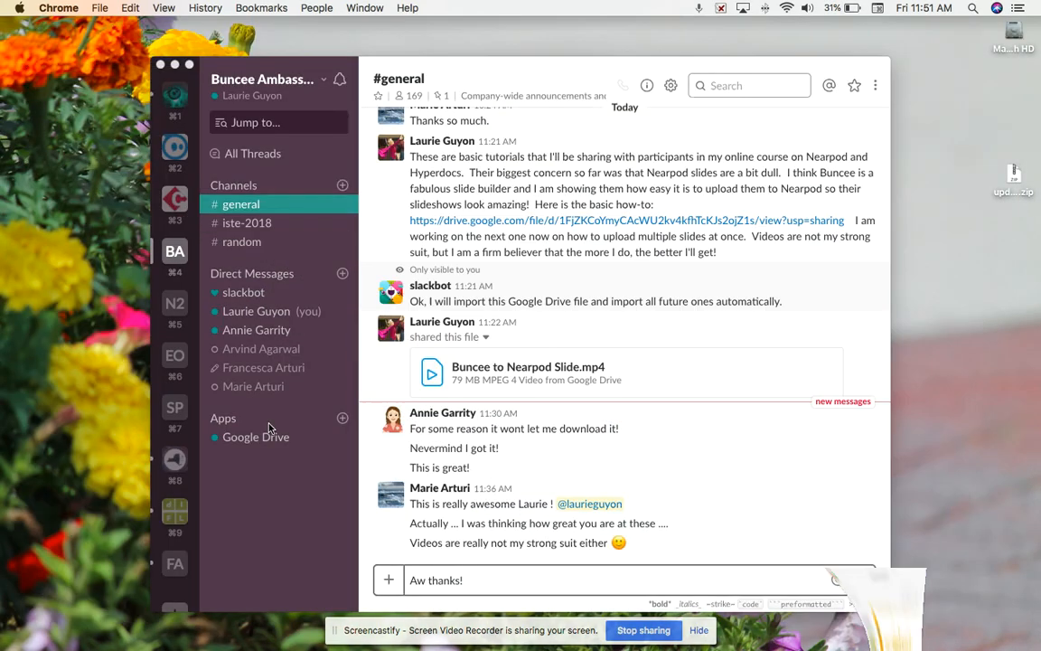
- Switch to Chrome and open the Fish lesson from the Nearpod library for editing
mouse_move(249, 645)
click(327, 616)
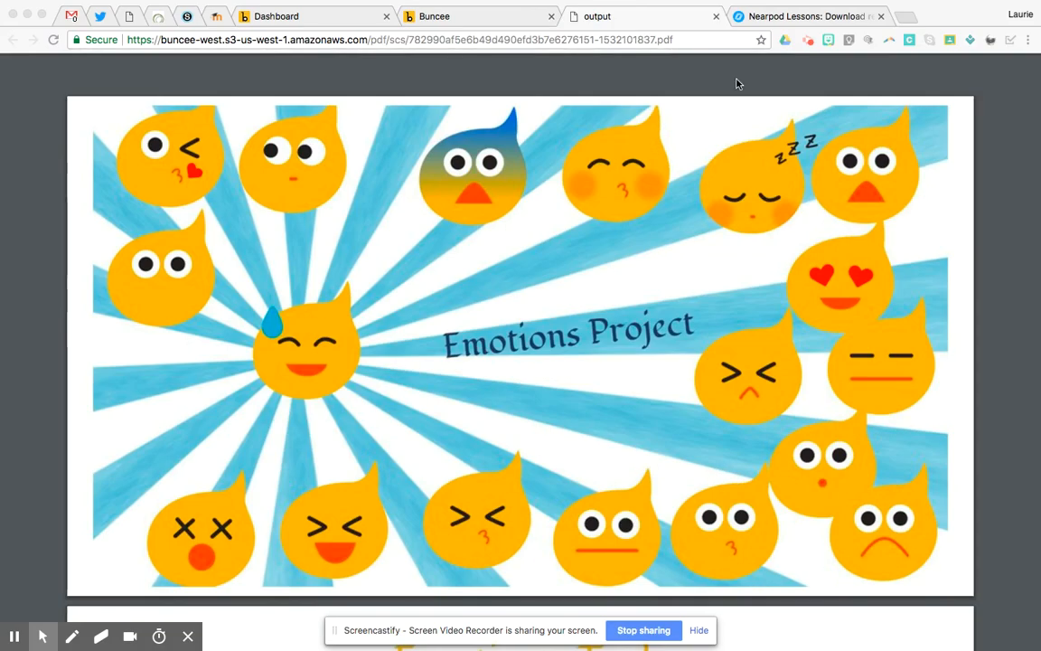
click(775, 20)
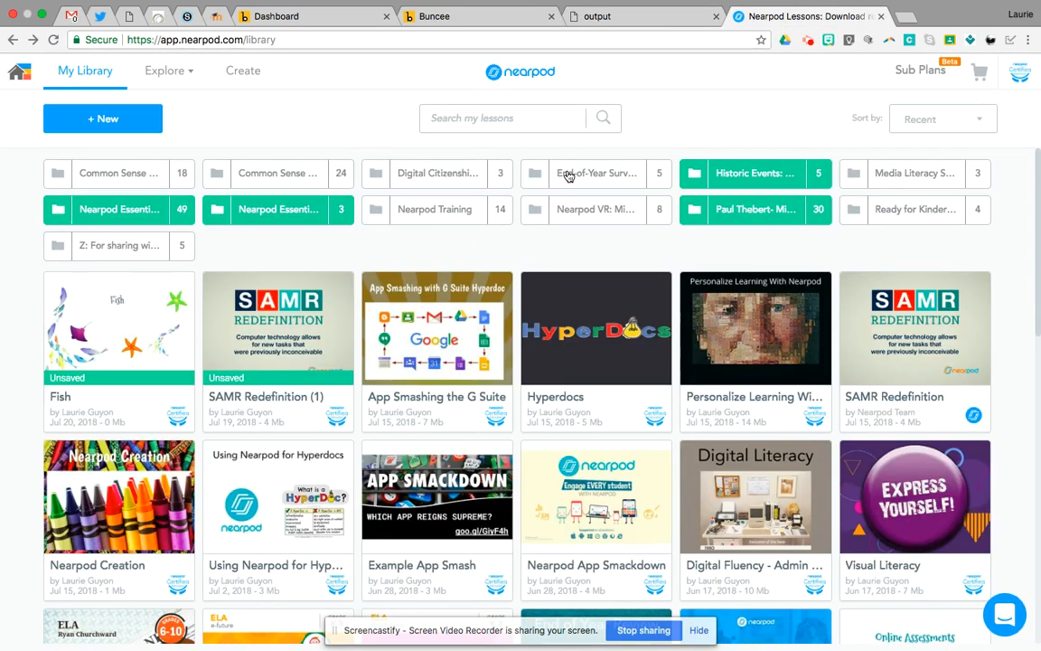
mouse_move(112, 319)
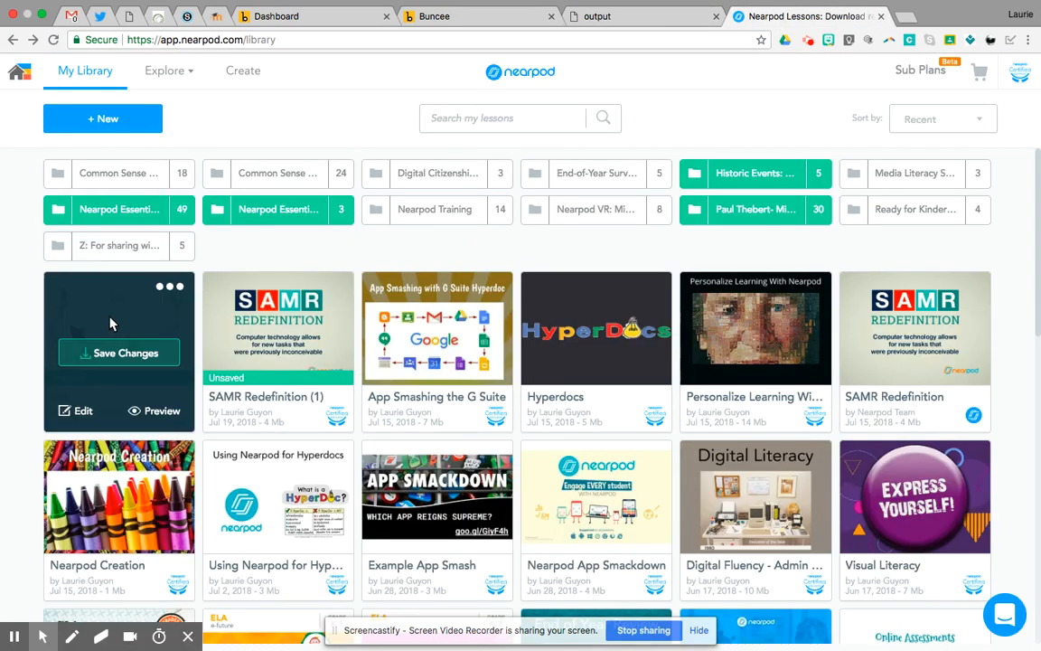
click(81, 412)
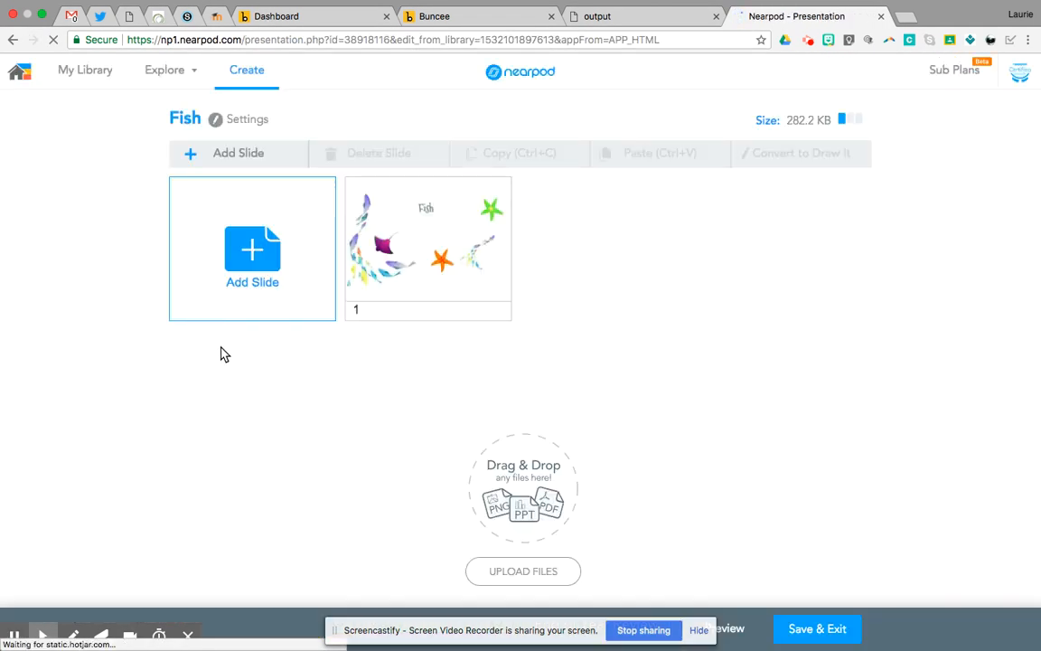
- Add a Slideshow to the Fish lesson using the local file buncee emotions project.pdf
click(252, 253)
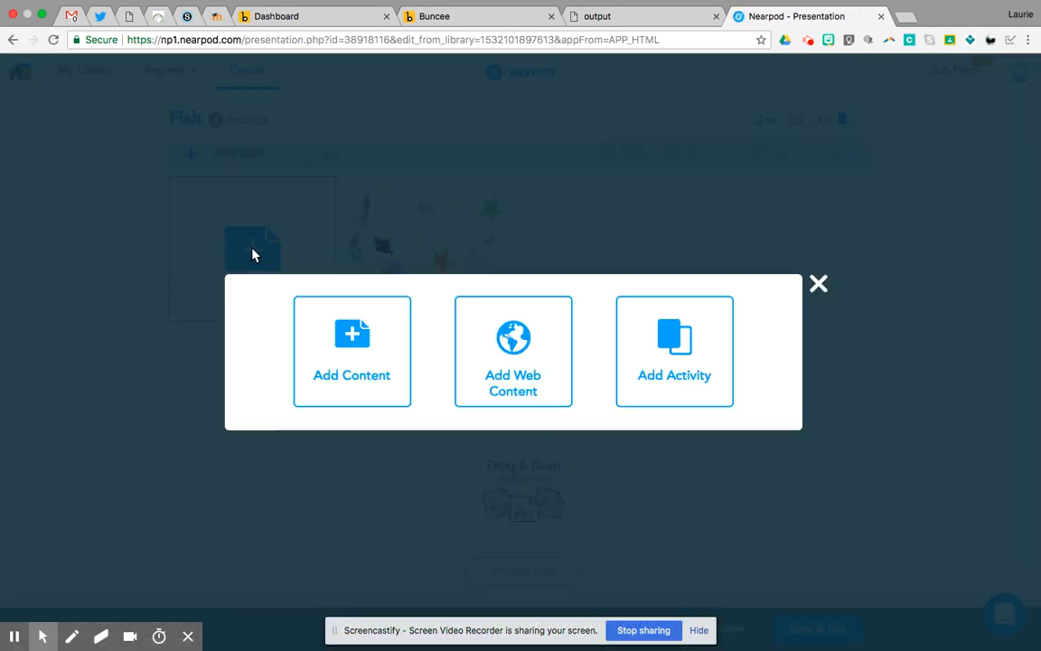
click(352, 335)
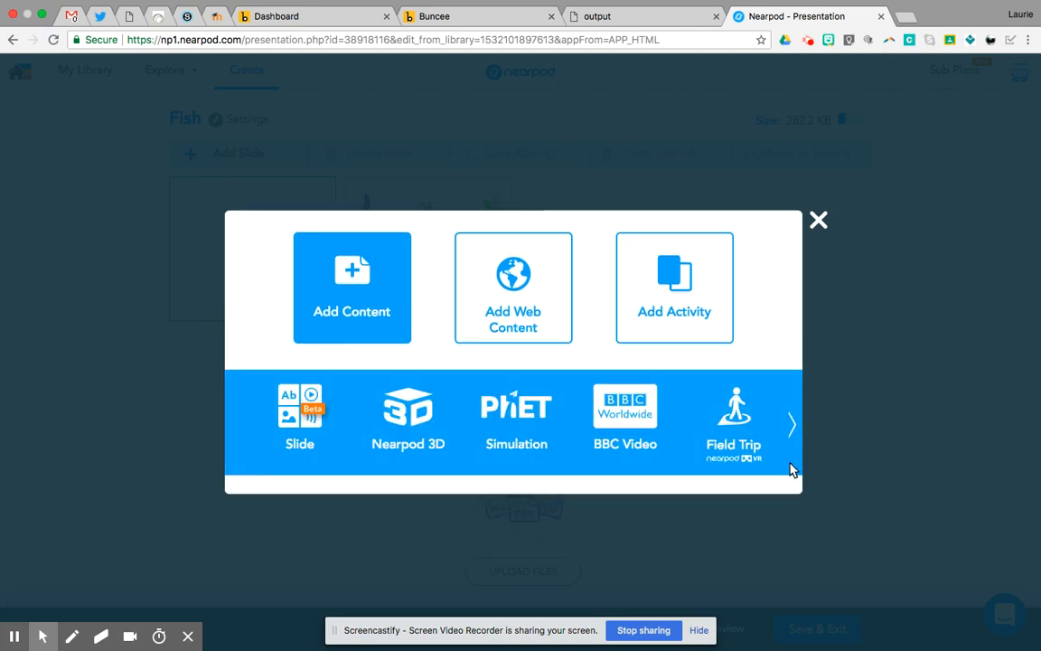
click(792, 427)
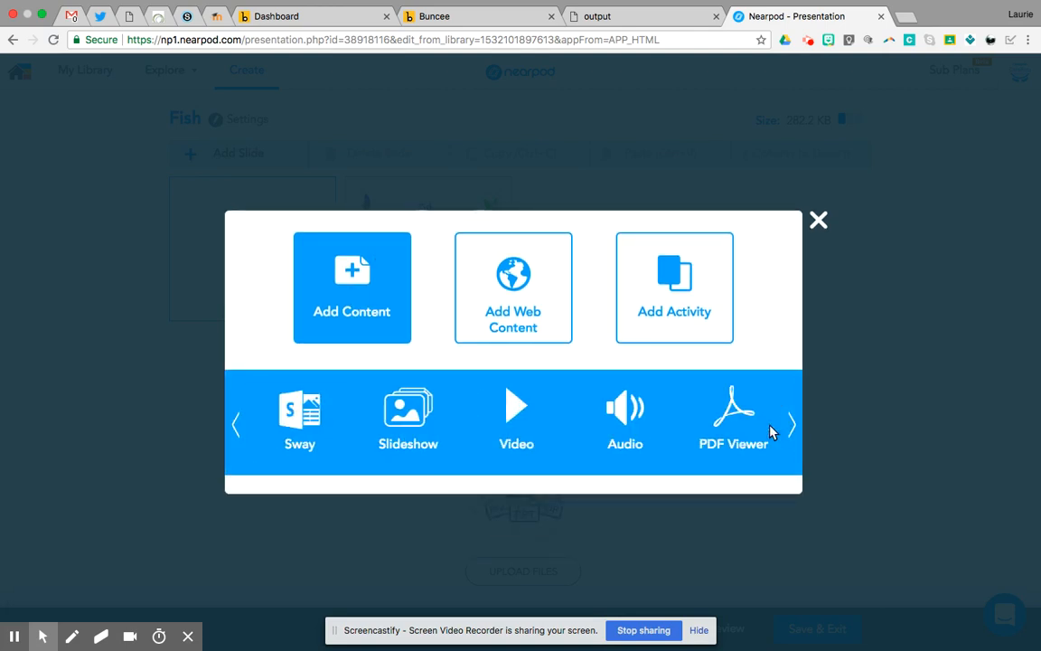
click(413, 417)
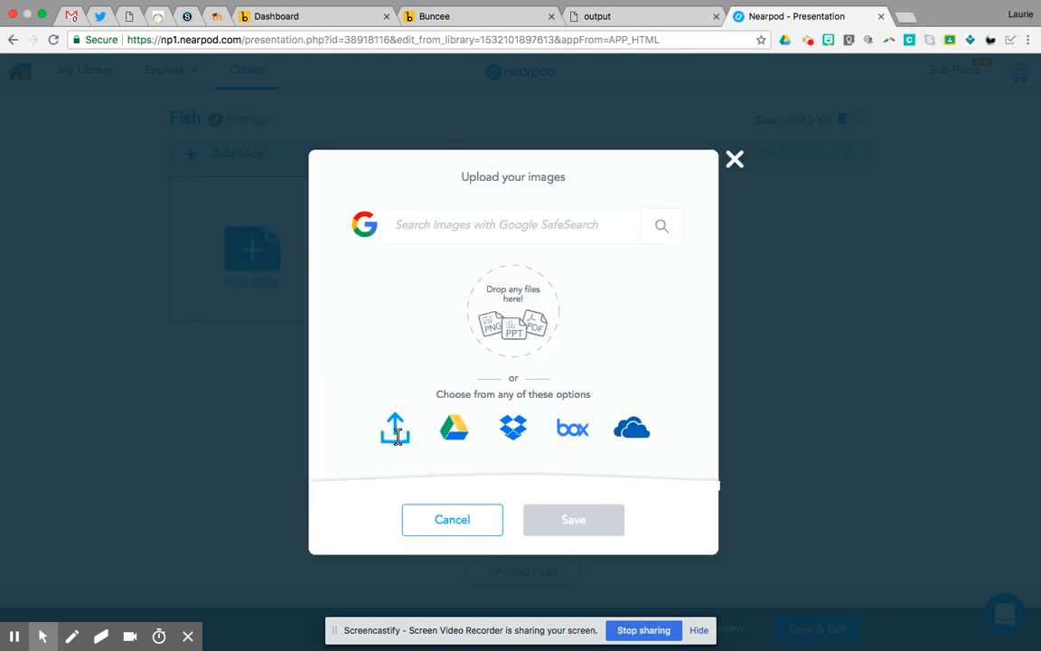
click(399, 435)
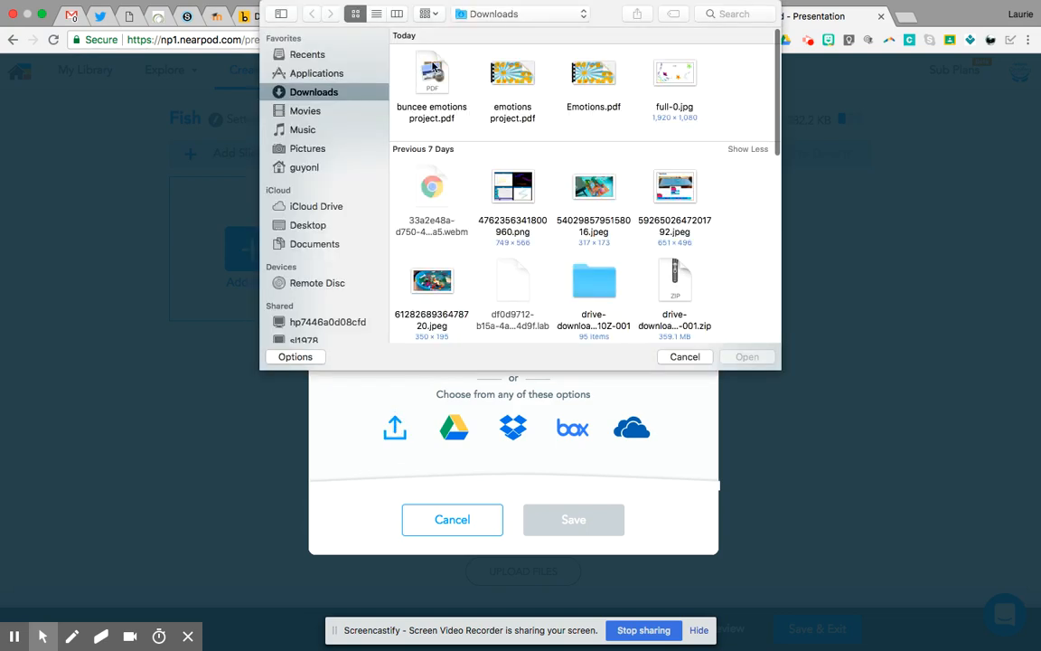
click(431, 81)
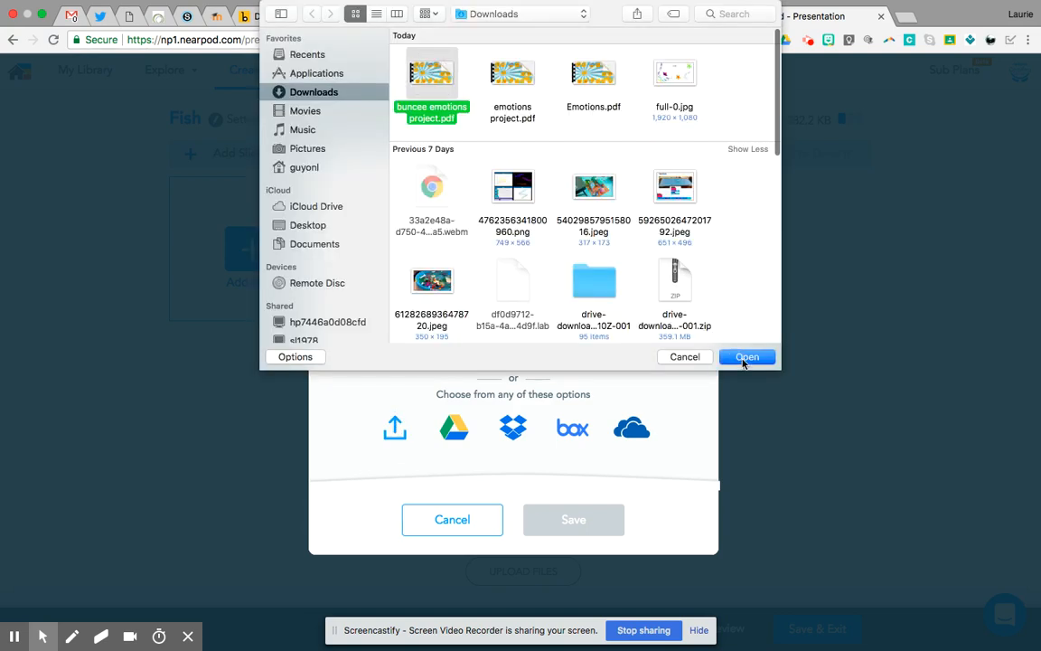
click(745, 359)
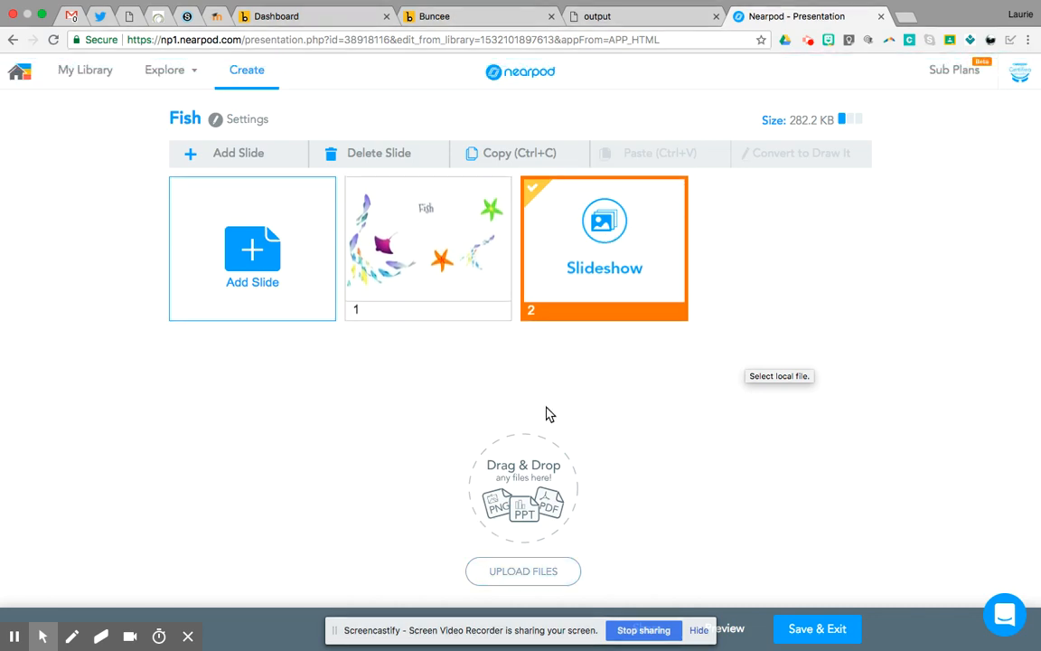
- Upload buncee emotions project.pdf to the Fish lesson as individual slides
click(521, 574)
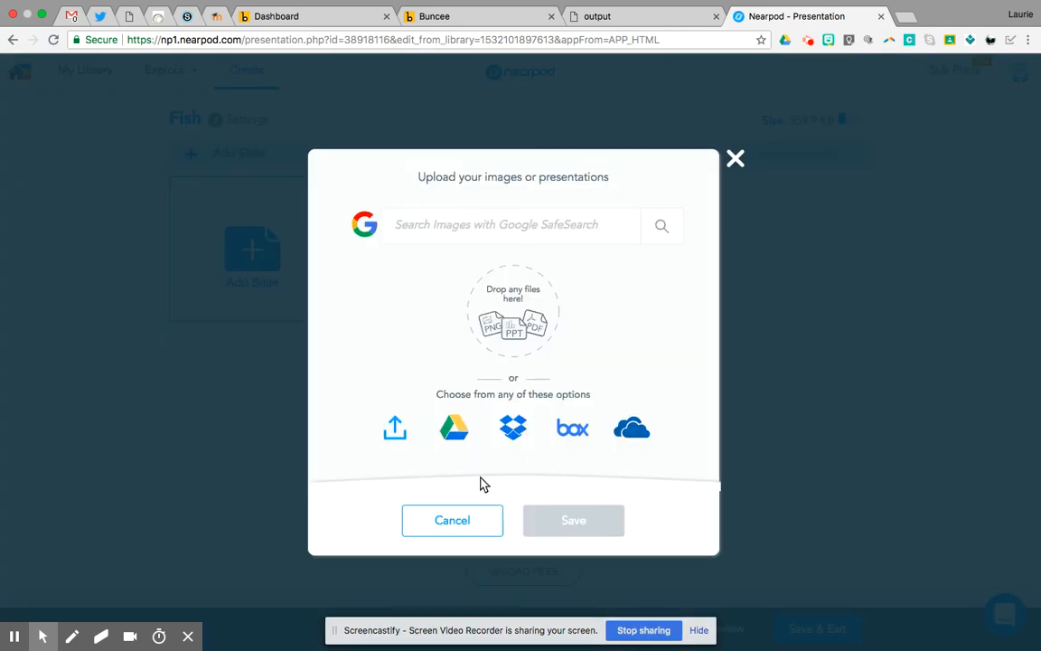
click(395, 430)
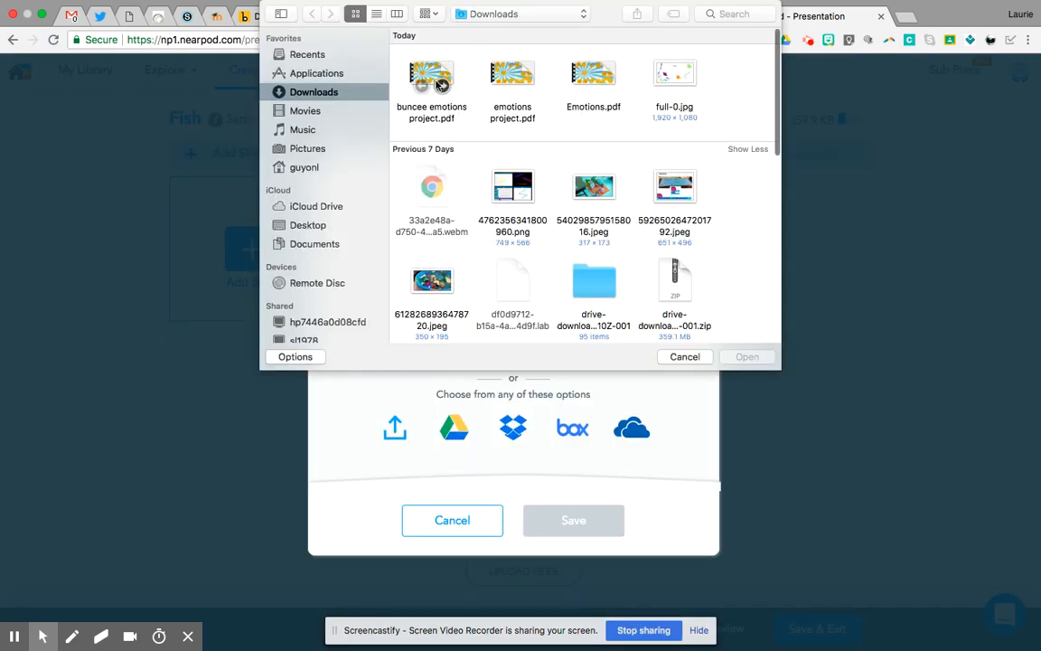
click(443, 106)
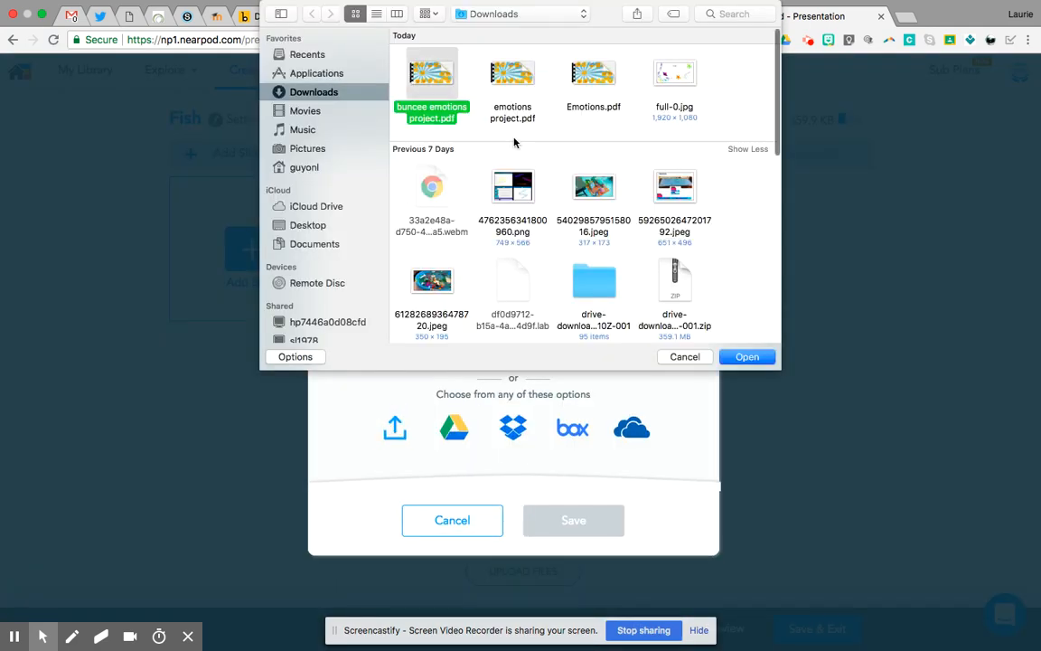
click(747, 356)
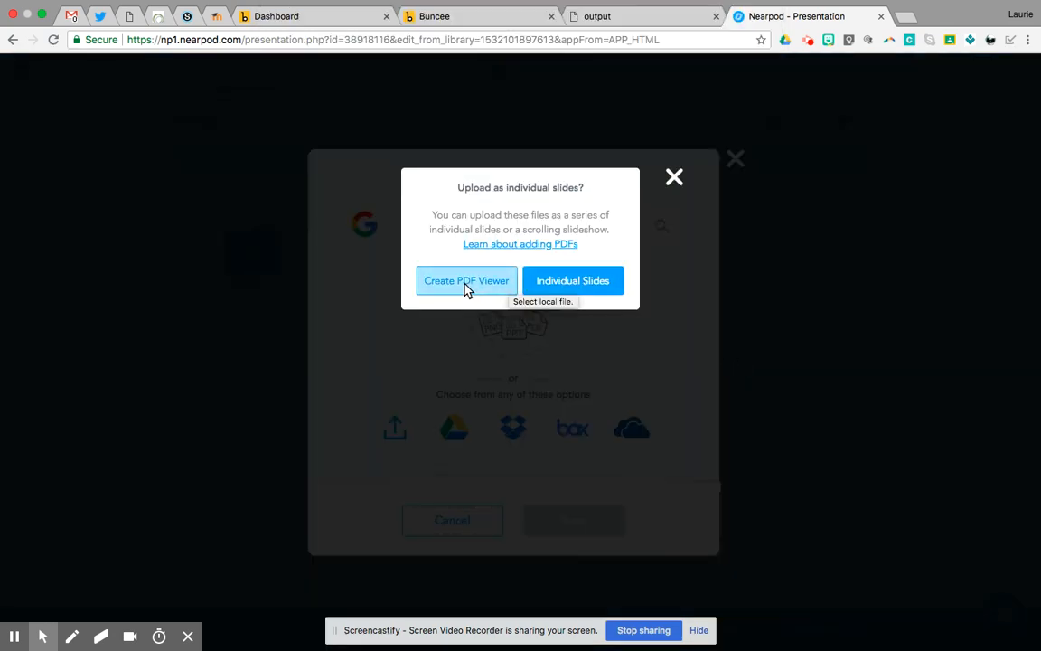
click(589, 287)
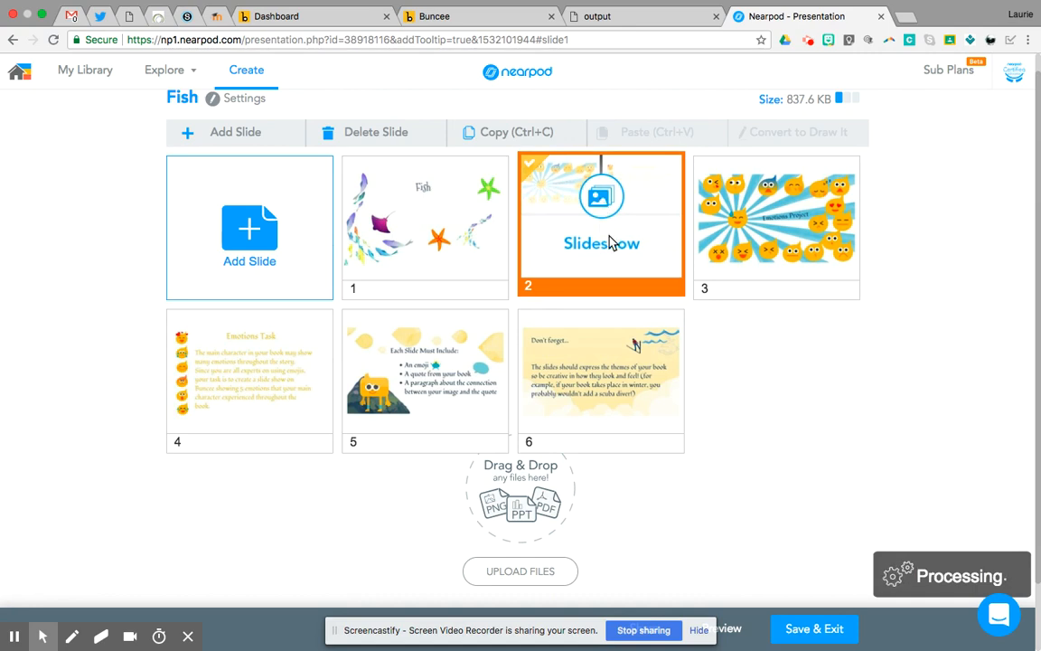
- Preview the lesson's slideshow, look through its Emotions Project images, and return to the lesson editor
click(732, 630)
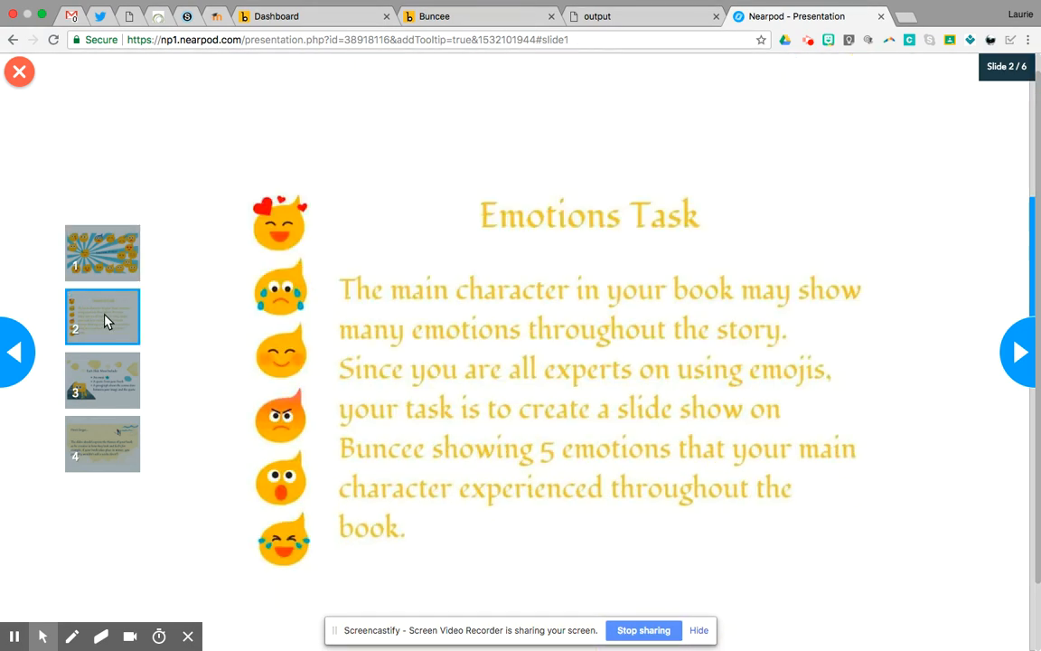
click(105, 367)
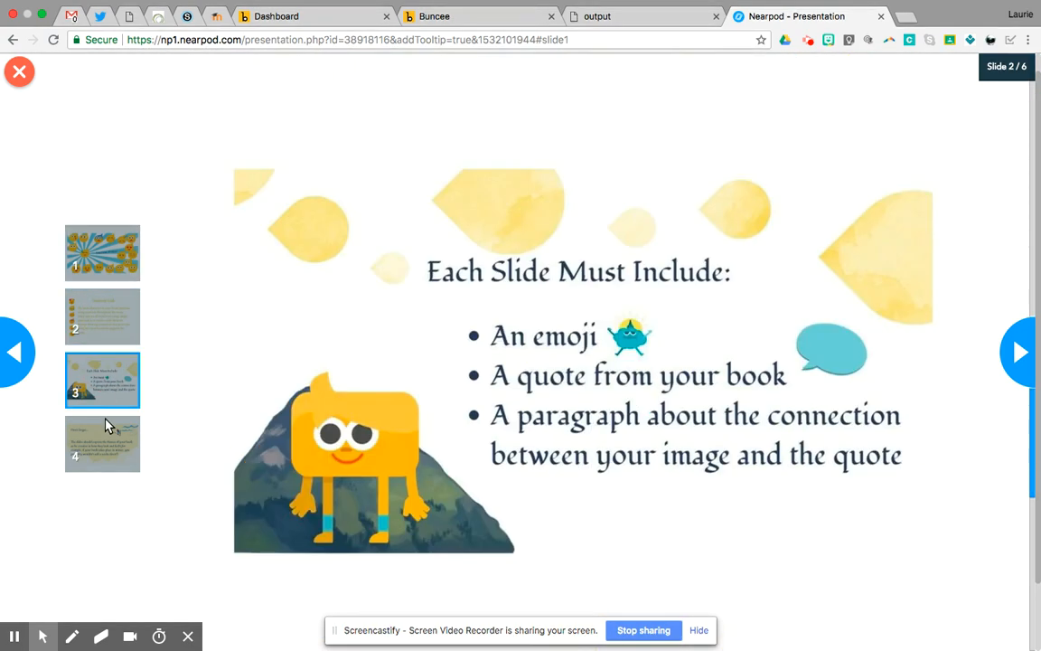
click(108, 439)
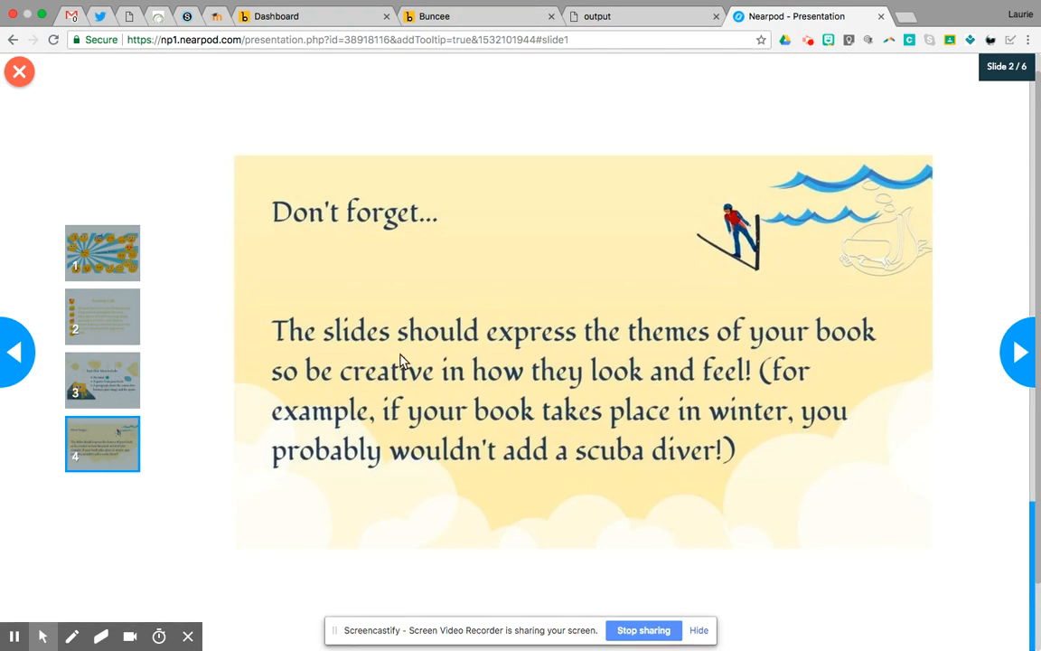
scroll(403, 360, up, 15)
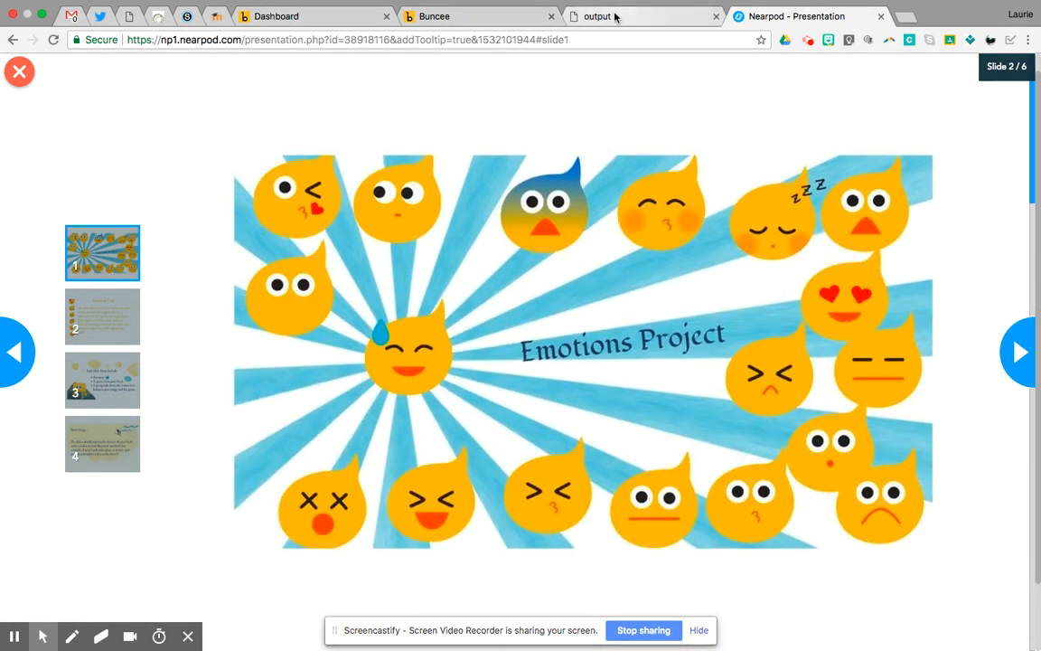
click(20, 71)
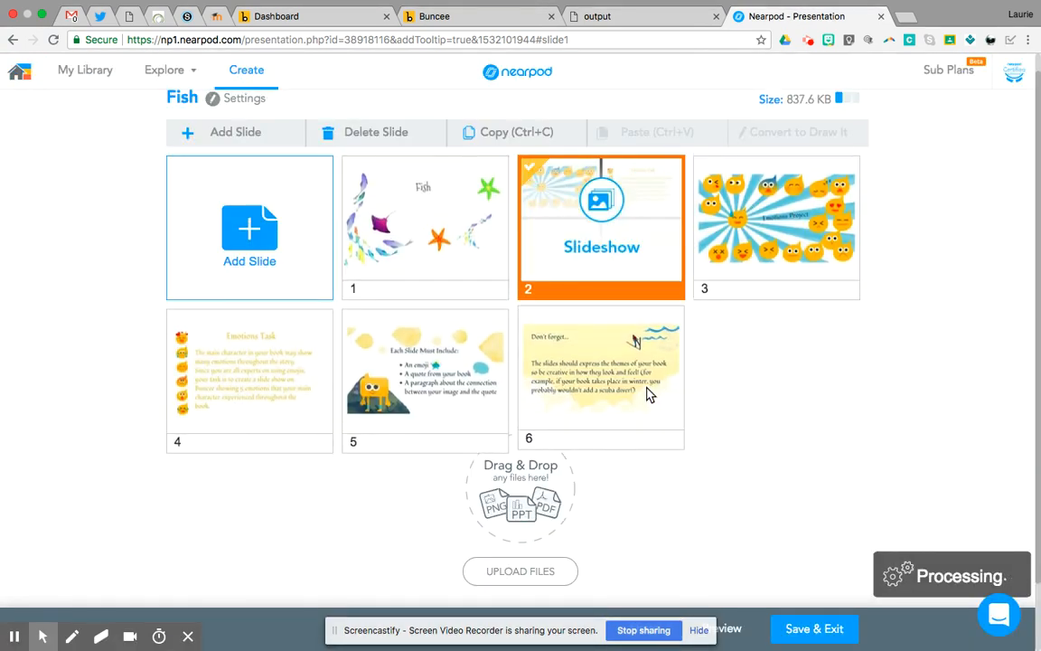
- Add a PDF Viewer to the Fish lesson using the local file buncee emotions project.pdf
click(251, 237)
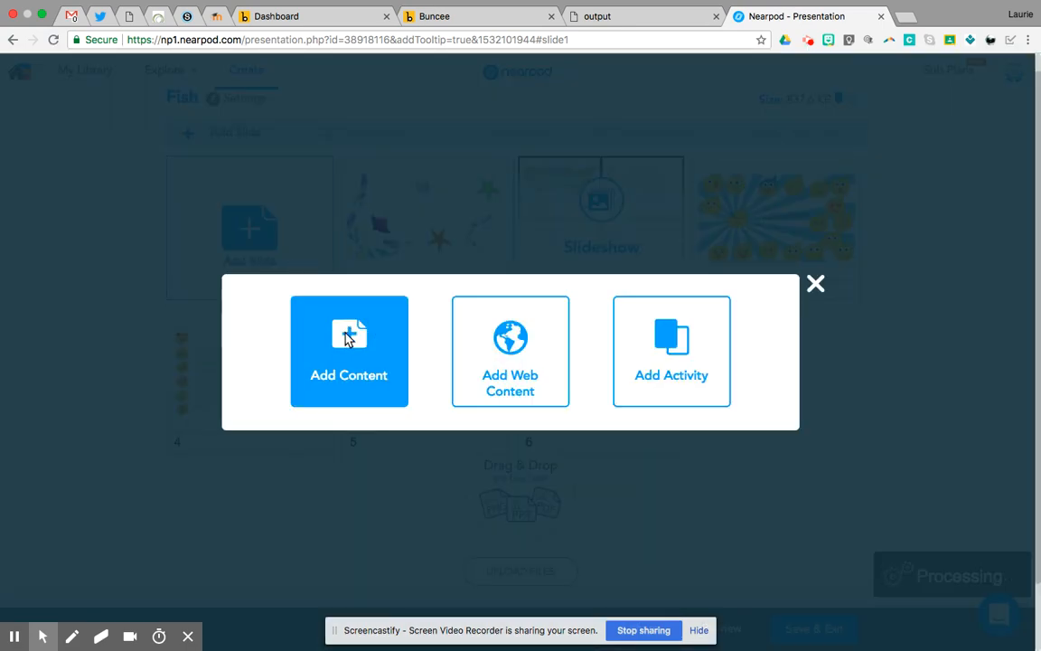
click(349, 337)
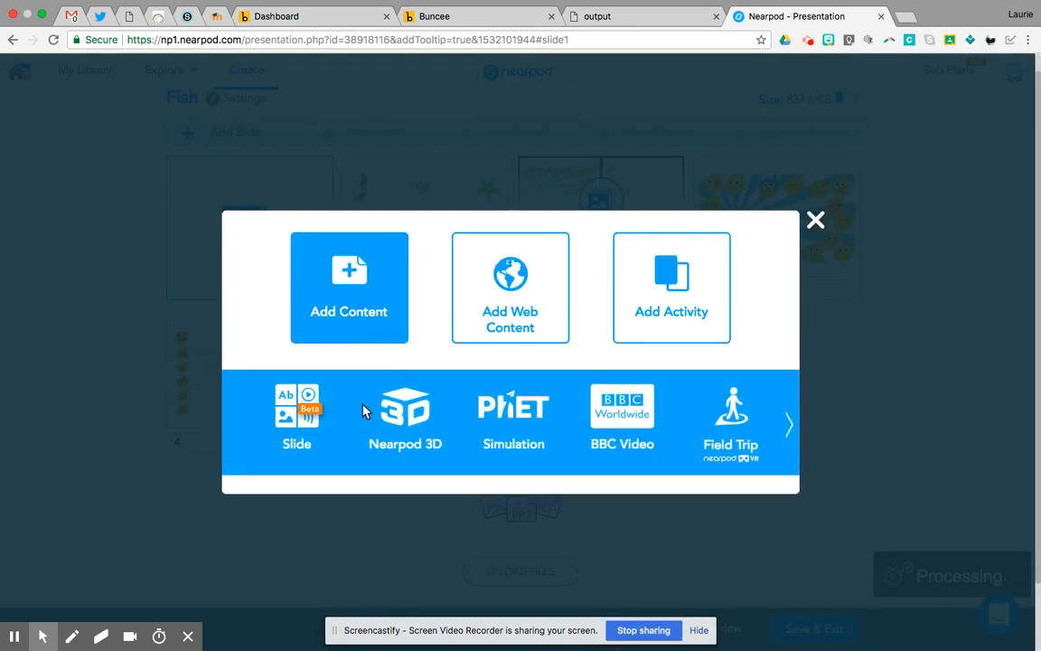
click(790, 432)
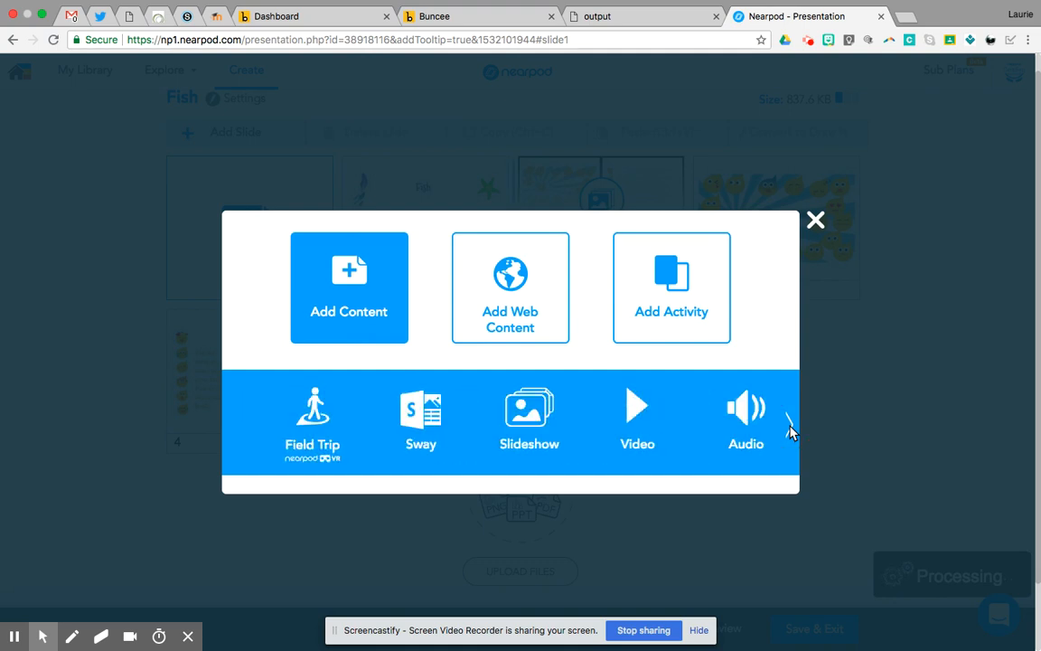
click(731, 414)
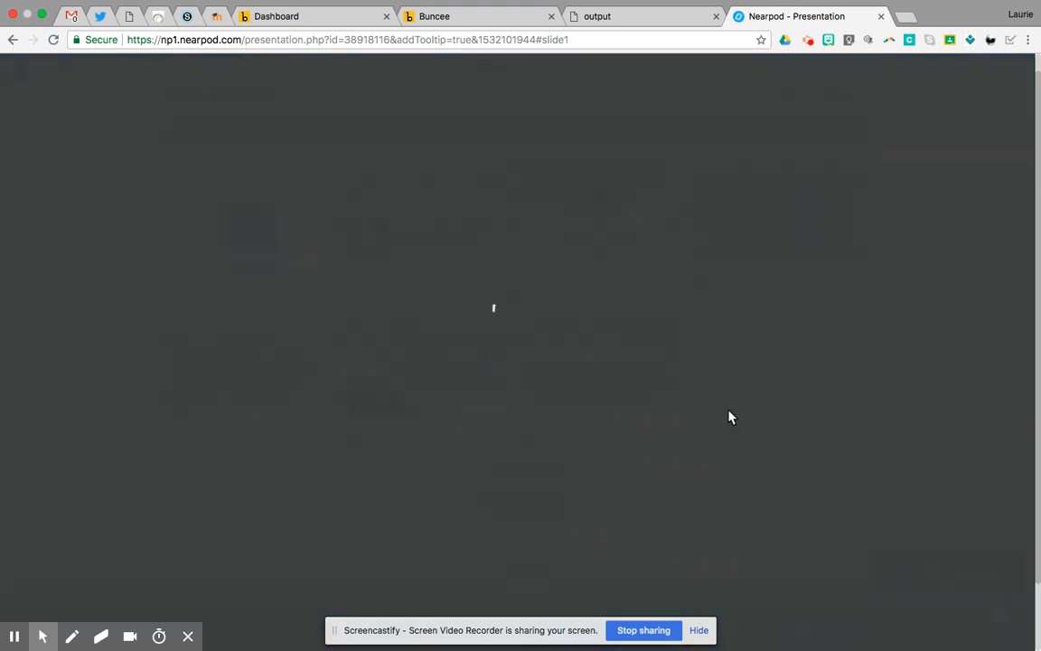
click(394, 358)
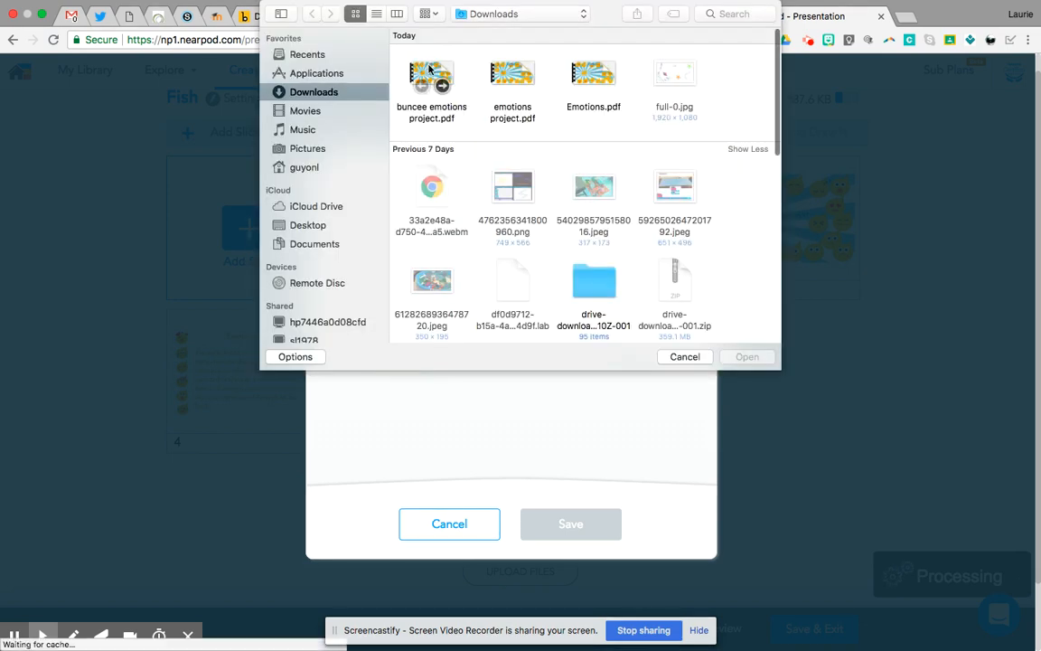
click(428, 74)
click(746, 357)
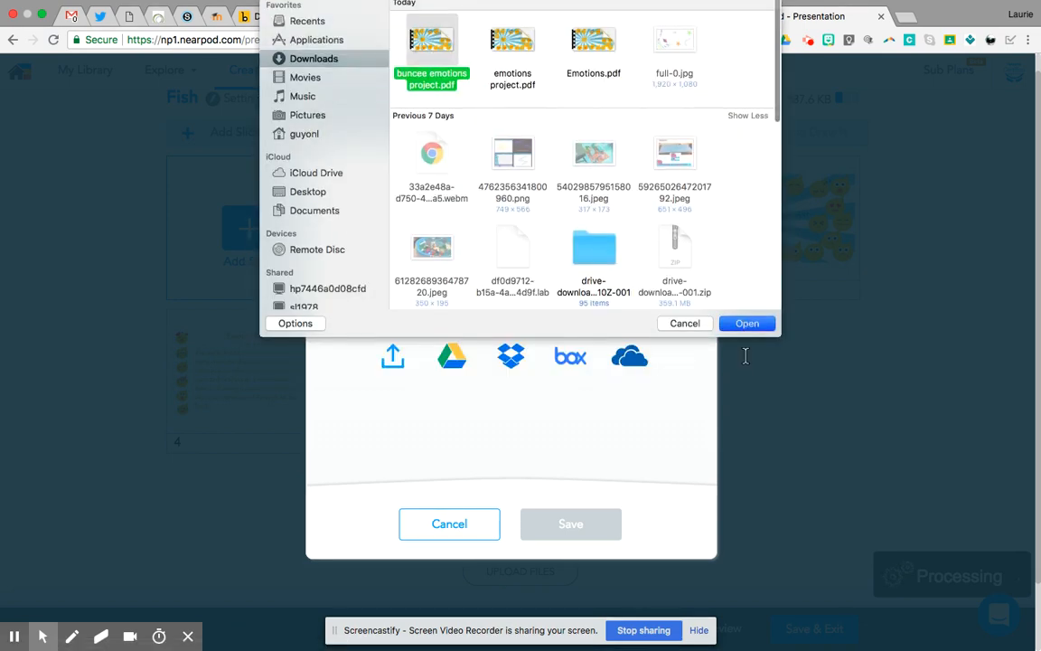